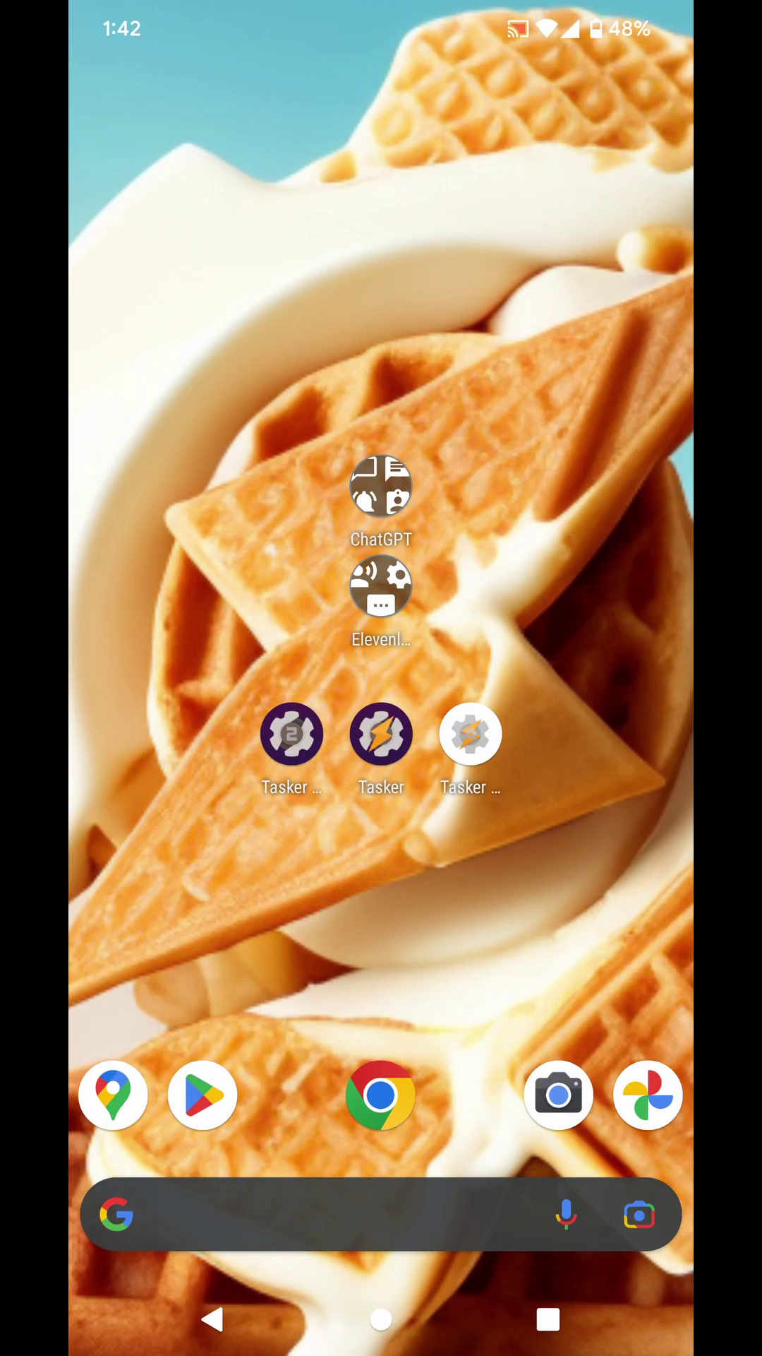
Check the Tasker 'Charging – Fast Charge' notification, then launch Tasker to the Charging Speed profiles
drag(381, 10, 382, 742)
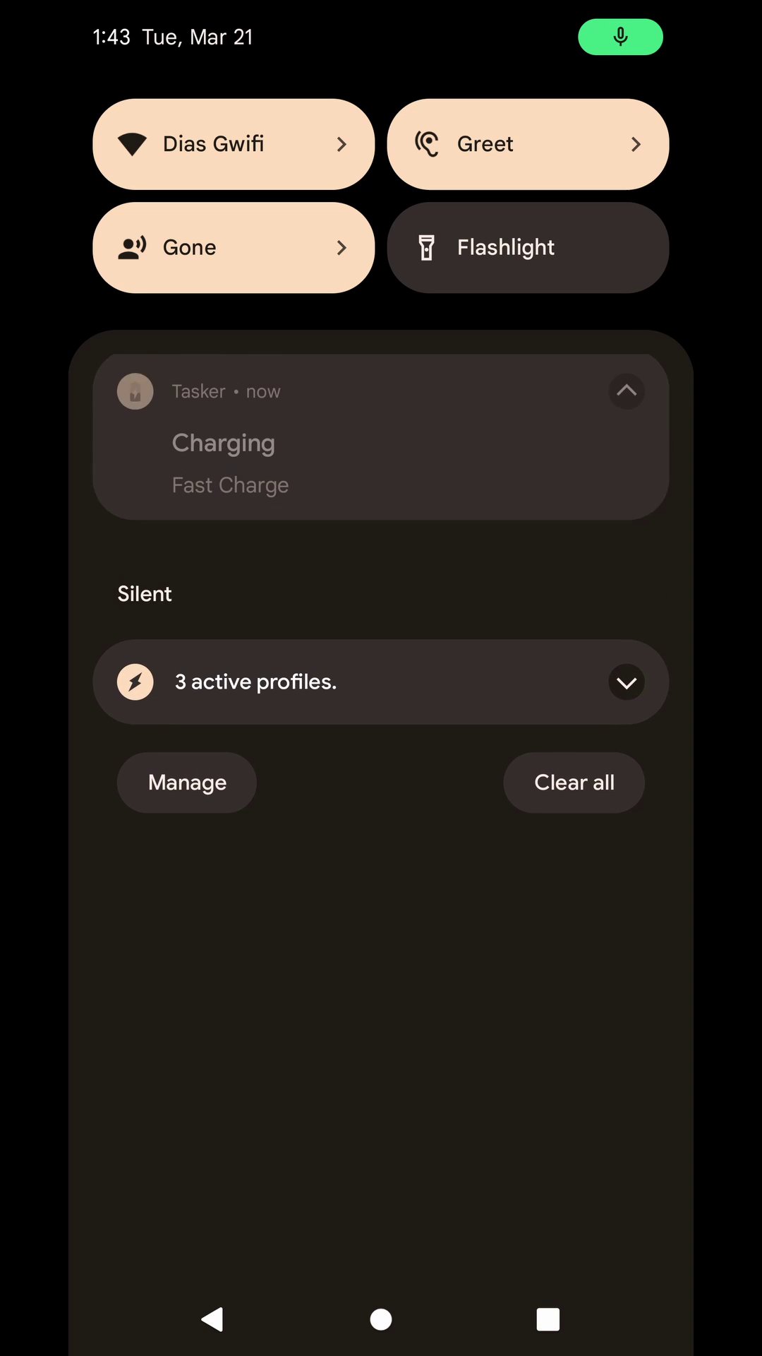
drag(381, 1059, 382, 423)
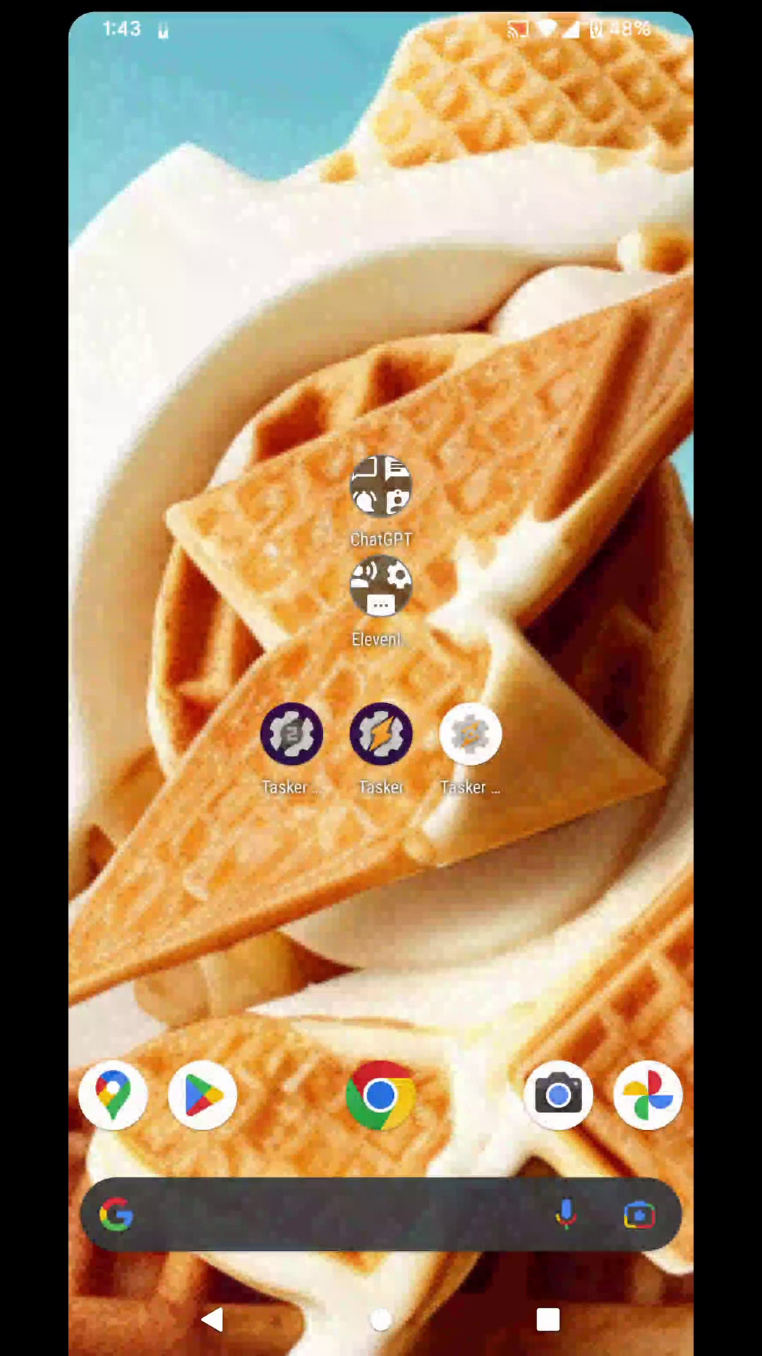
click(381, 735)
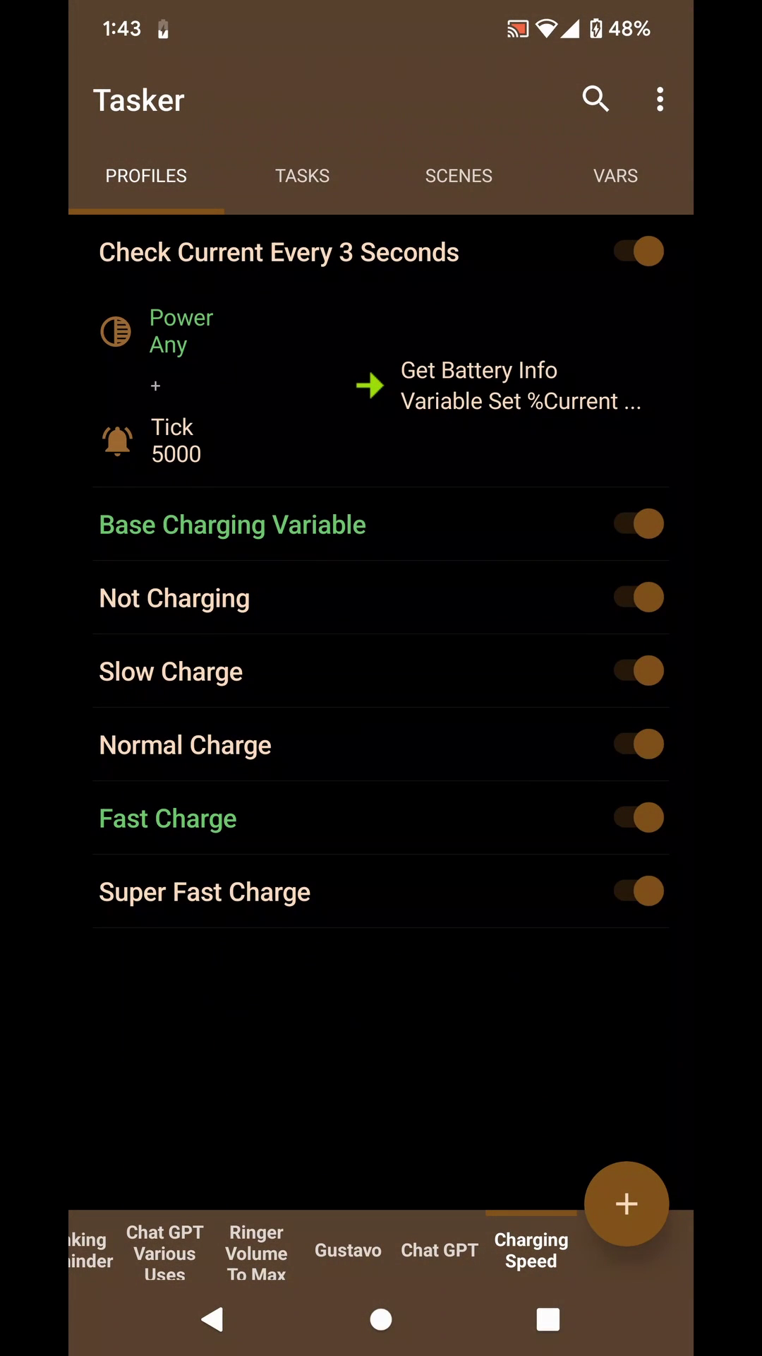
click(615, 175)
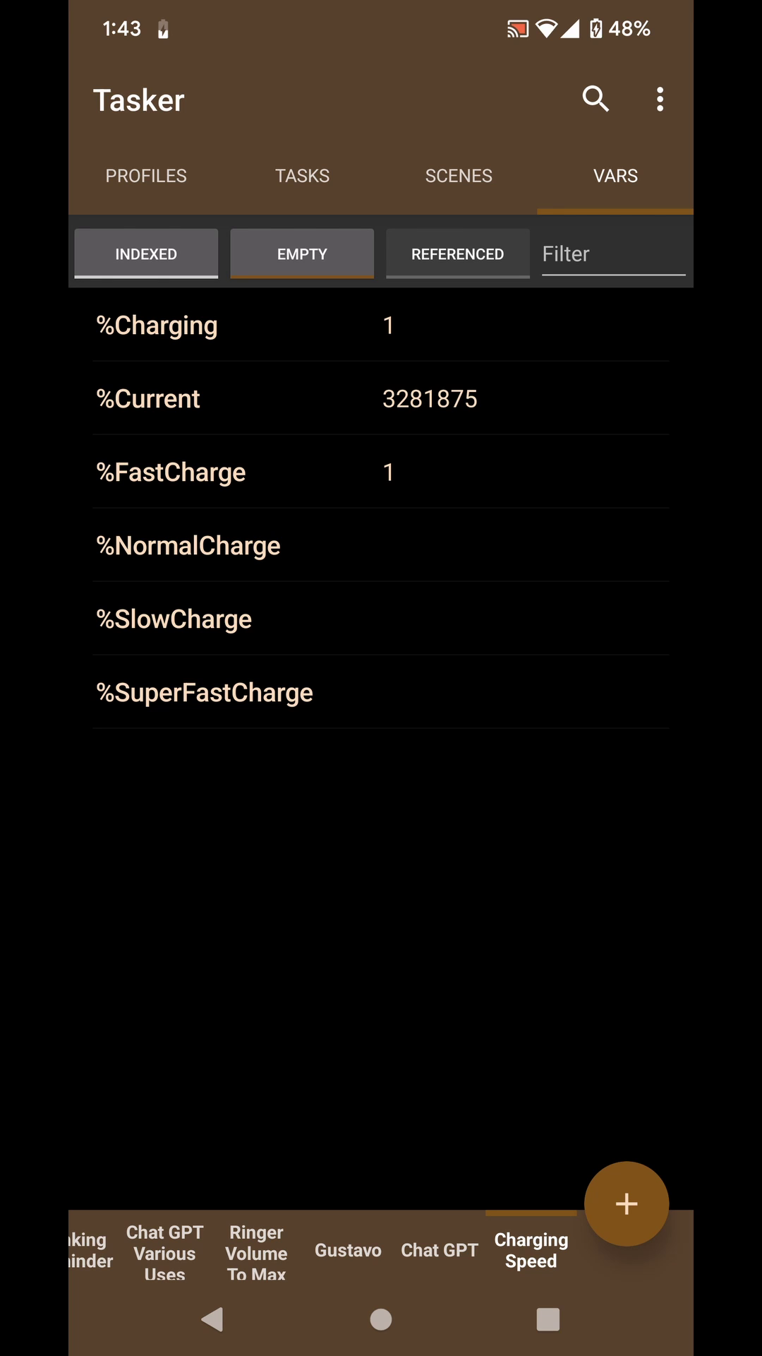
click(146, 176)
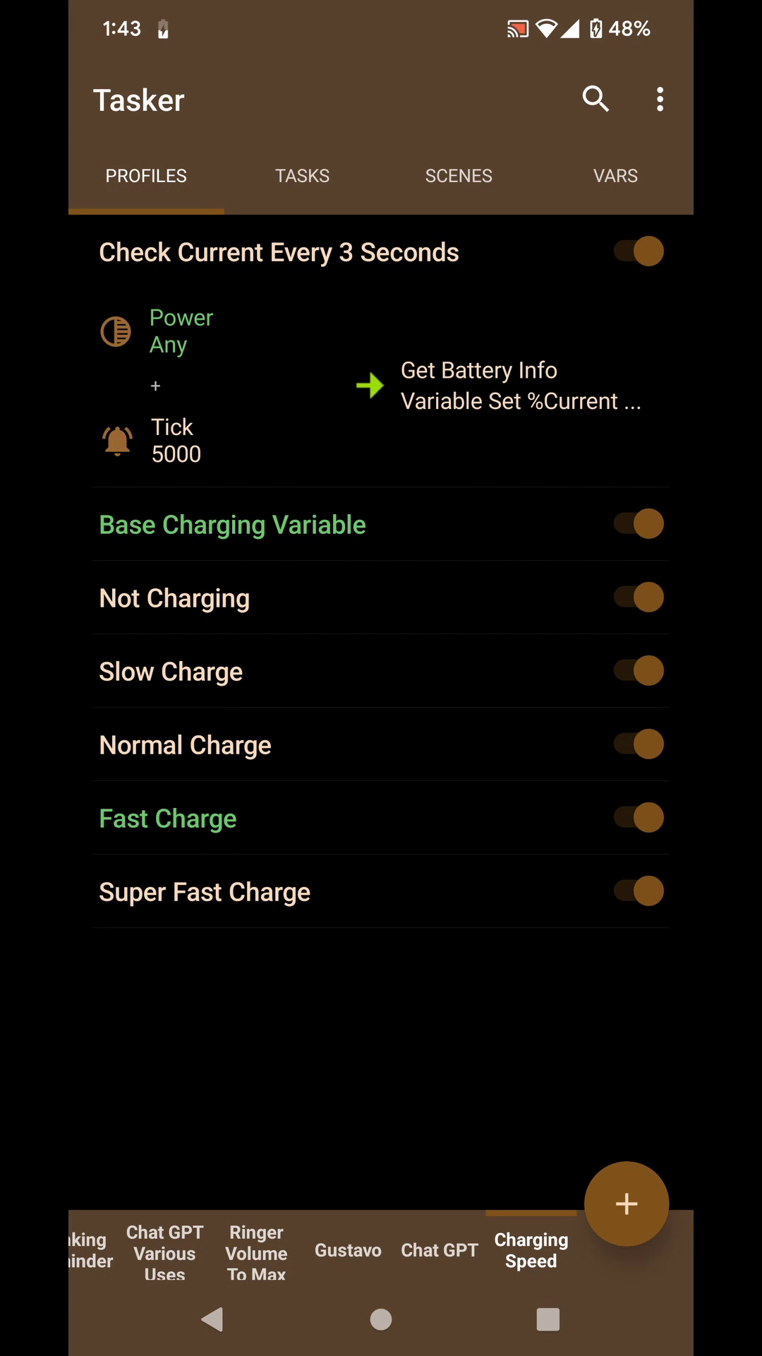